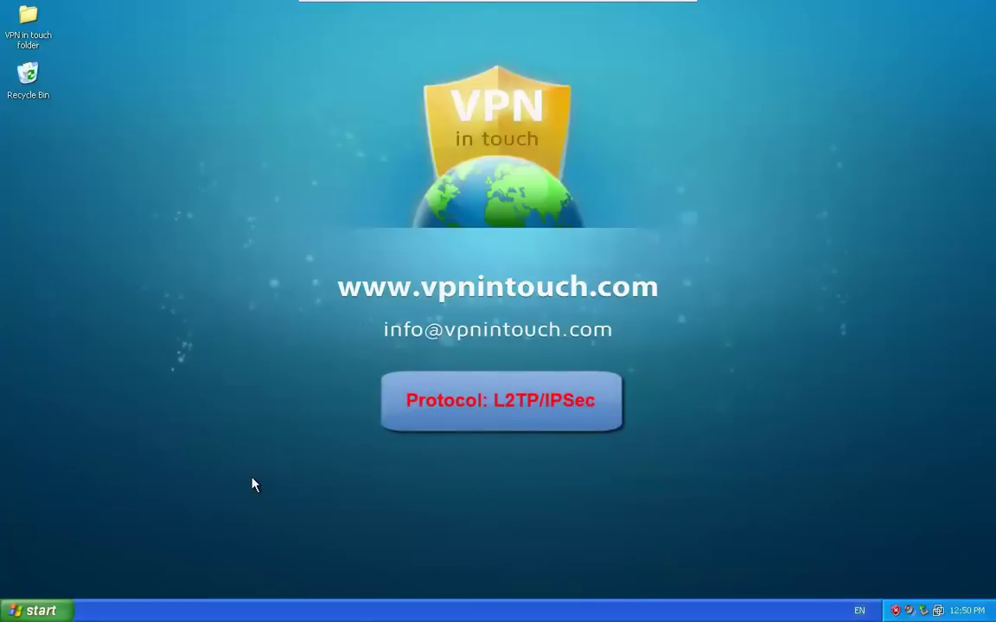
Open Network Connections from the Control Panel in Classic View
{"action": "left_click", "coordinate": [39, 612]}
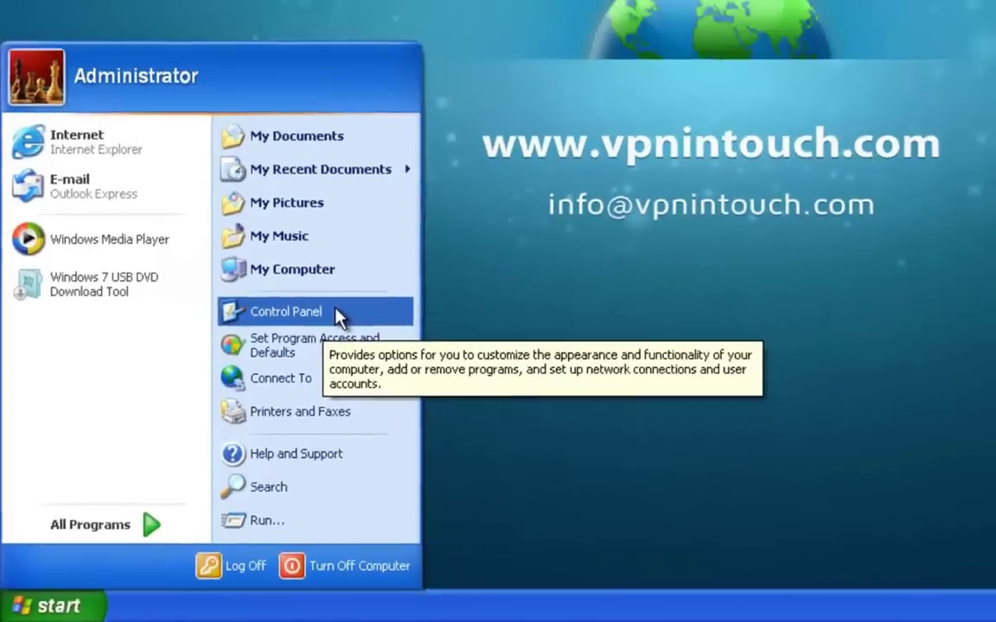
{"action": "left_click", "coordinate": [378, 248]}
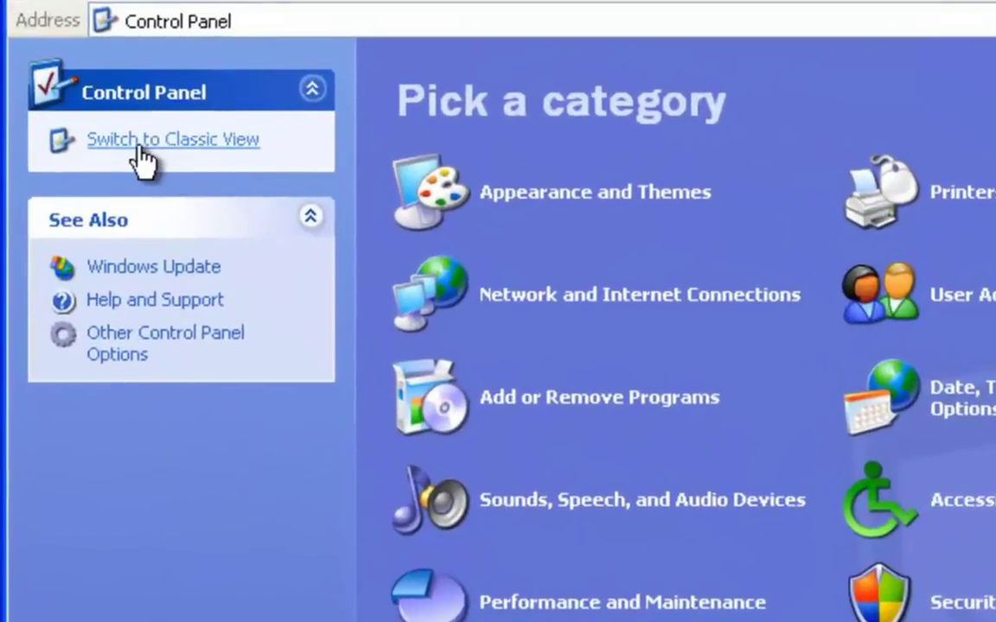
{"action": "left_click", "coordinate": [197, 141]}
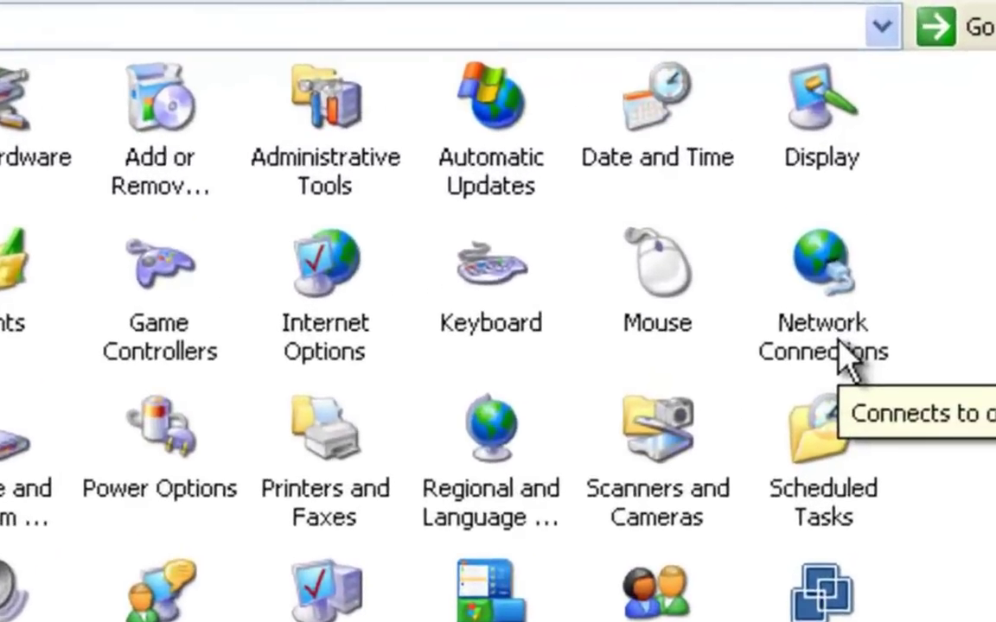
{"action": "left_click", "coordinate": [843, 363]}
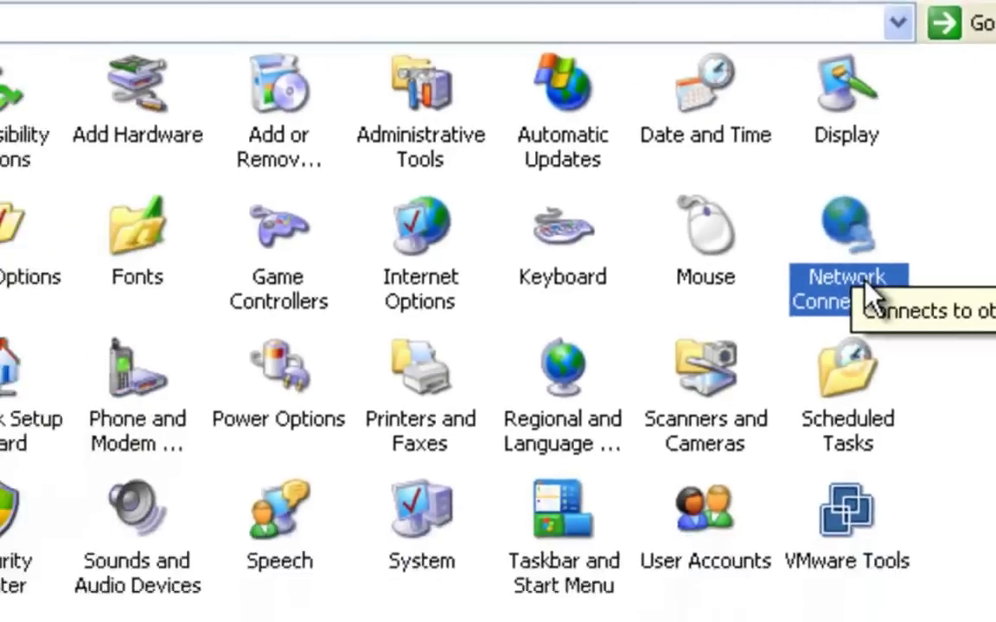
{"action": "double_click", "coordinate": [865, 290]}
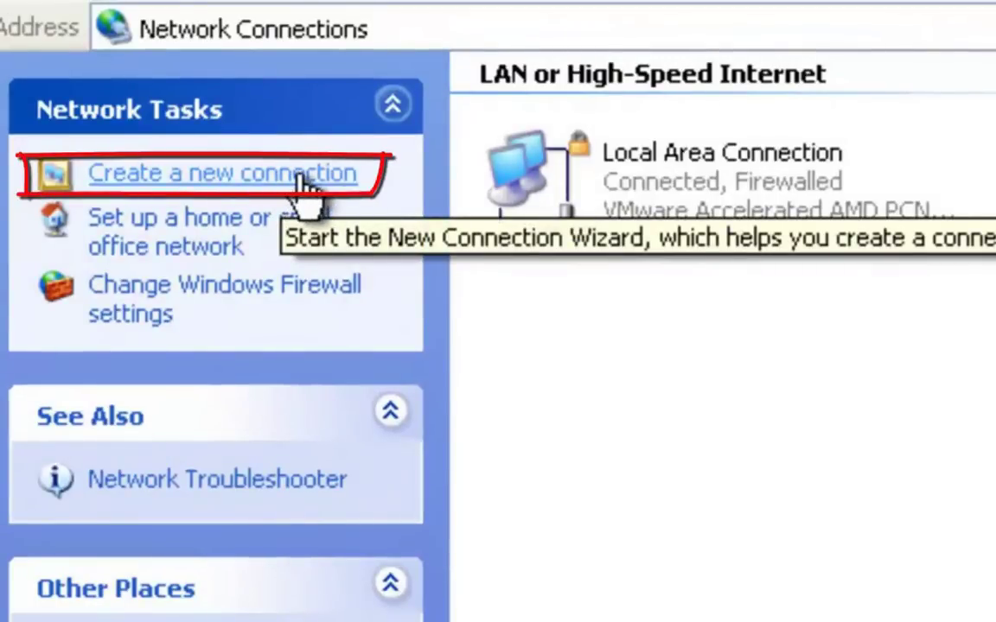
Start a new workplace Virtual Private Network connection in the New Connection Wizard
{"action": "left_click", "coordinate": [298, 175]}
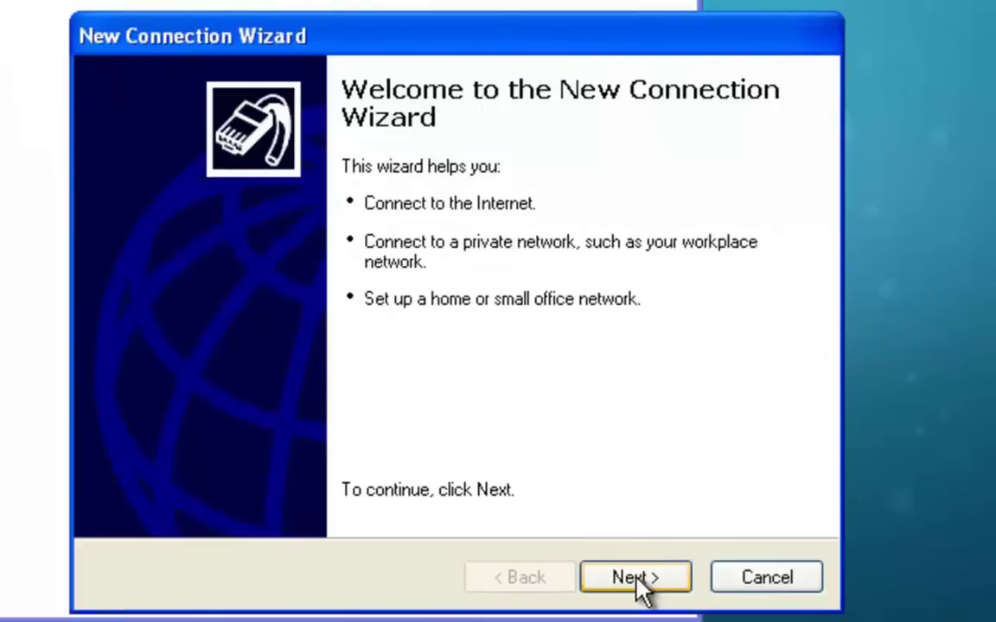
{"action": "left_click", "coordinate": [641, 589]}
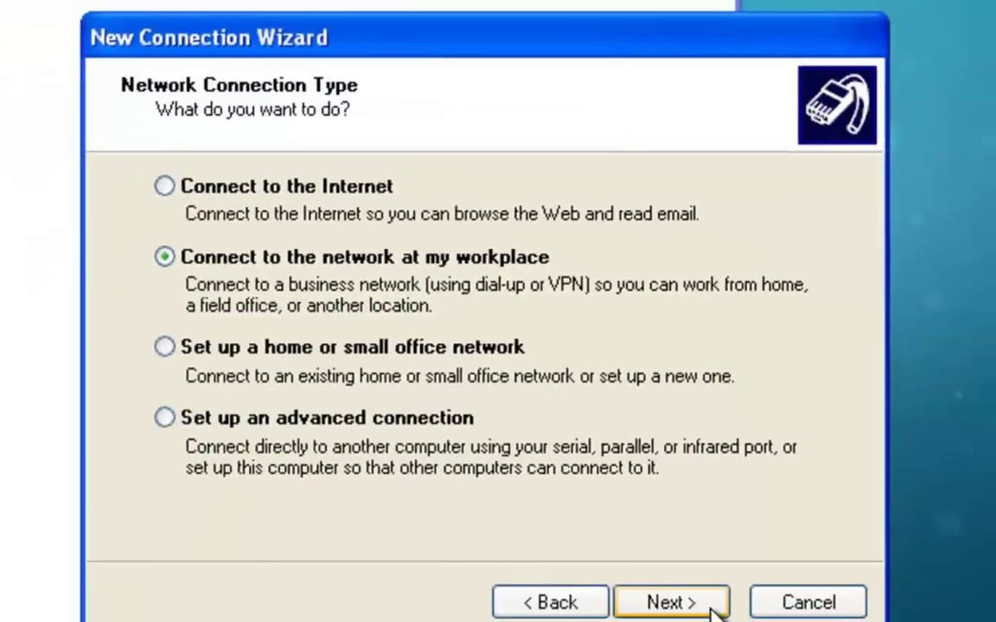
{"action": "left_click", "coordinate": [704, 592]}
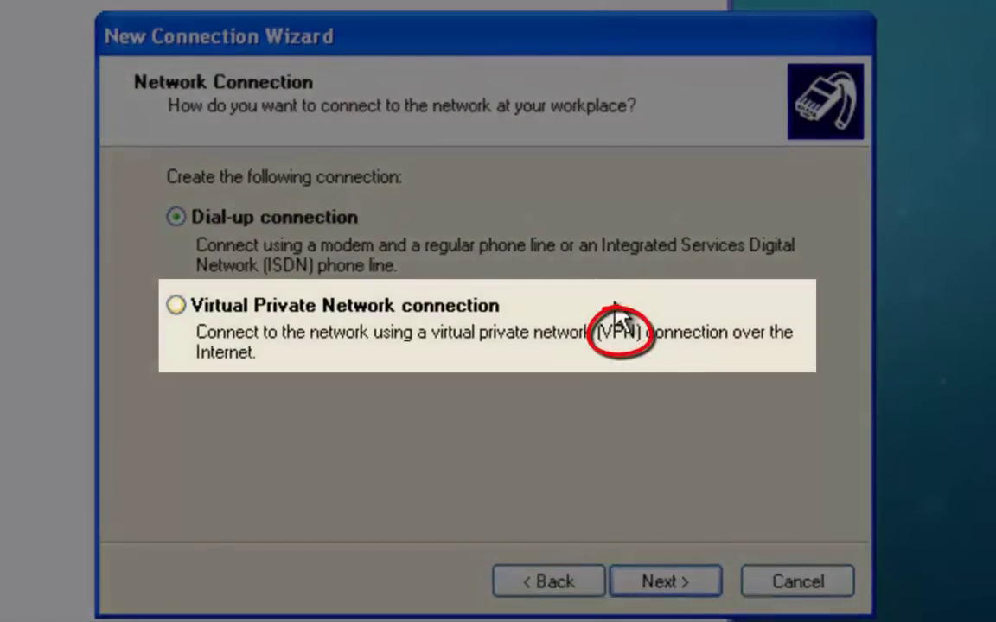
{"action": "left_click", "coordinate": [176, 307]}
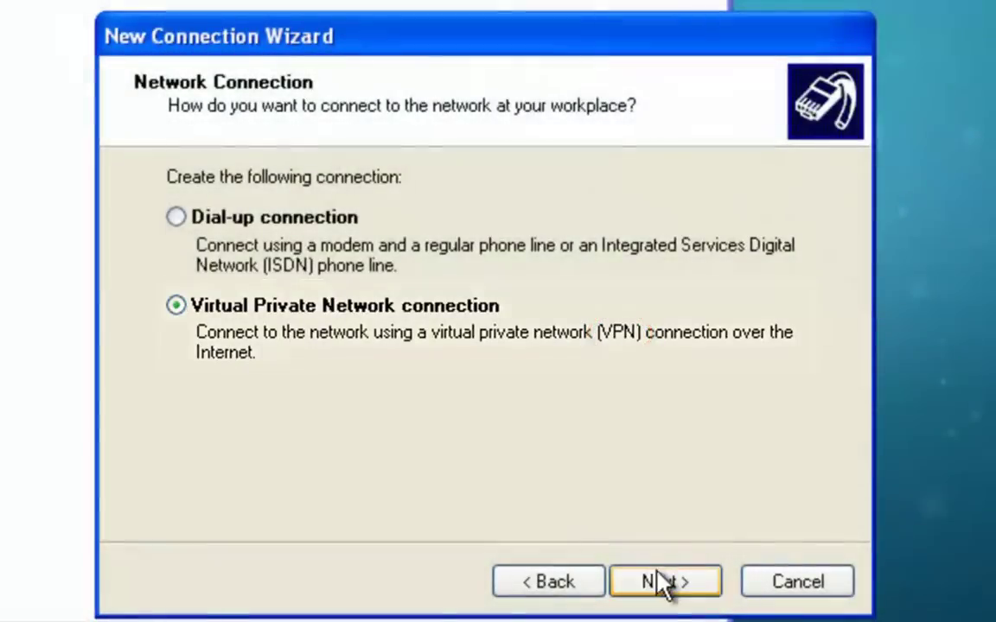
{"action": "left_click", "coordinate": [663, 592]}
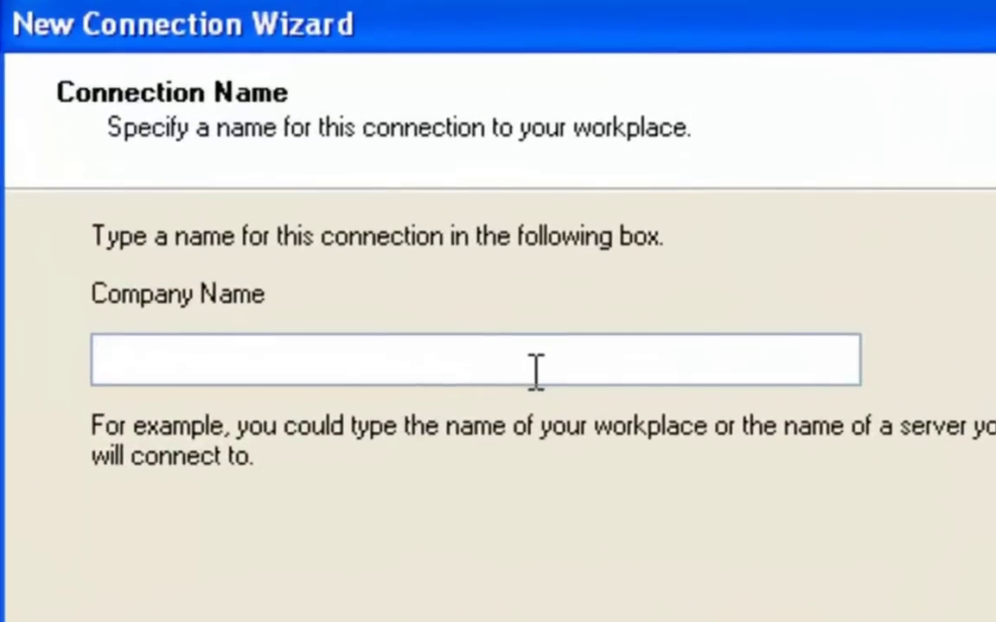
Name the connection 'VPN in touch' and set server.vpnintouch.com as its VPN server
{"action": "type", "text": "VPN in touch"}
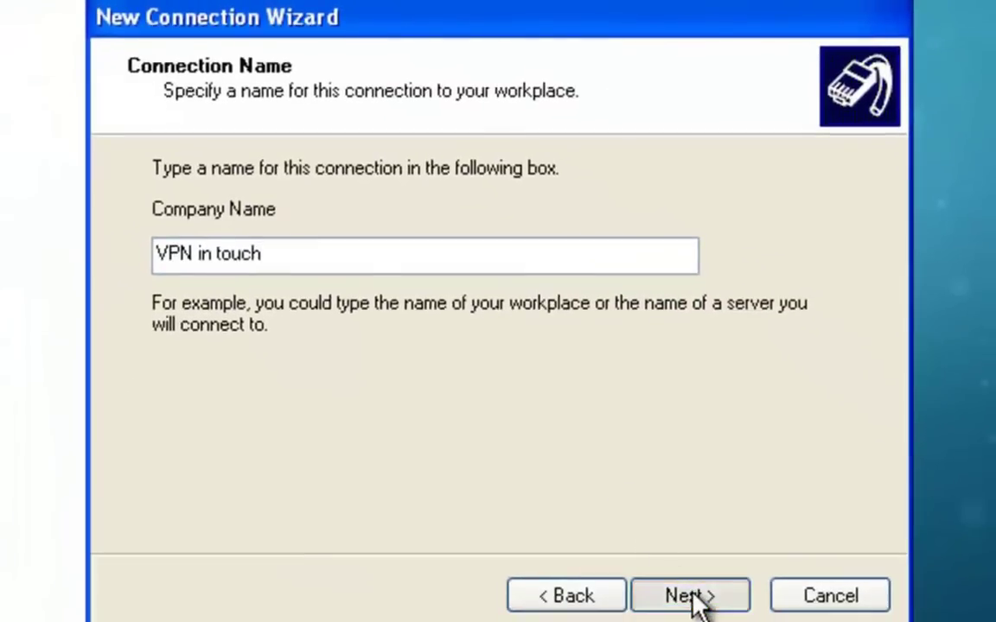
{"action": "left_click", "coordinate": [692, 596]}
{"action": "type", "text": "server."}
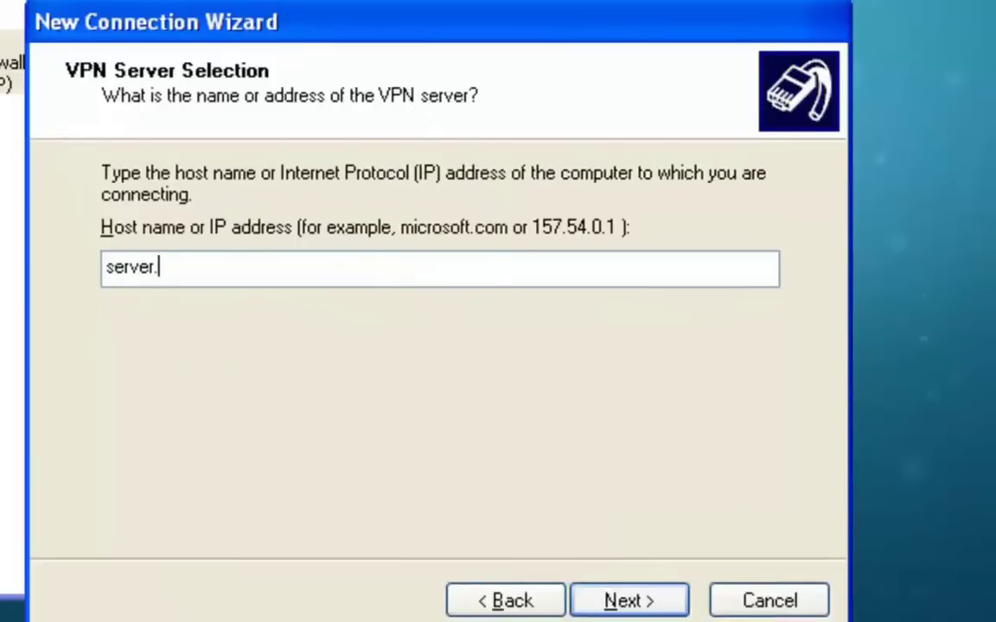
{"action": "type", "text": "vpnintouch.com"}
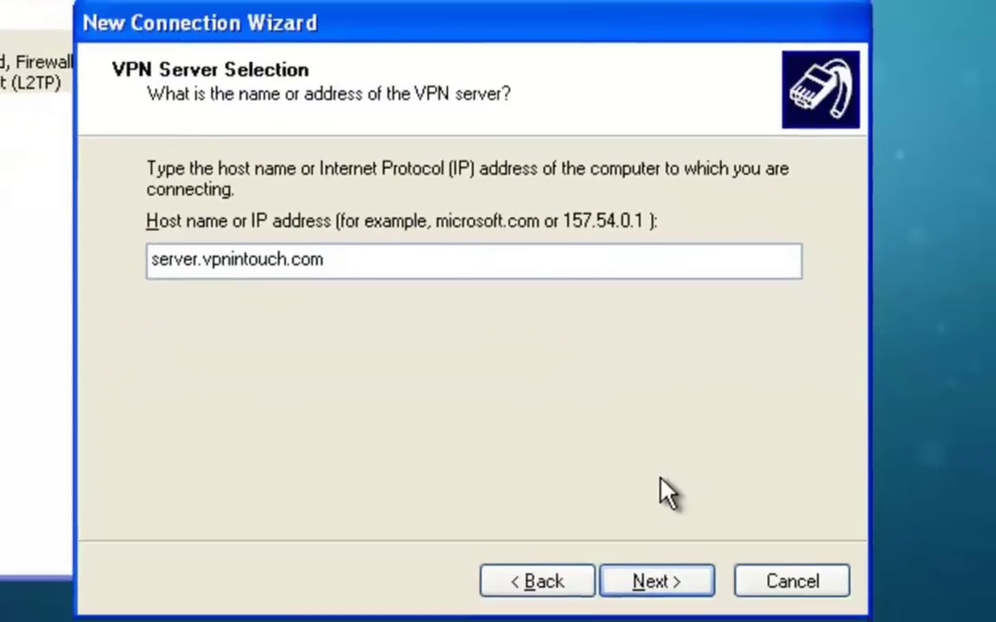
Finish the wizard with a desktop shortcut added for VPN in touch
{"action": "left_click", "coordinate": [694, 588]}
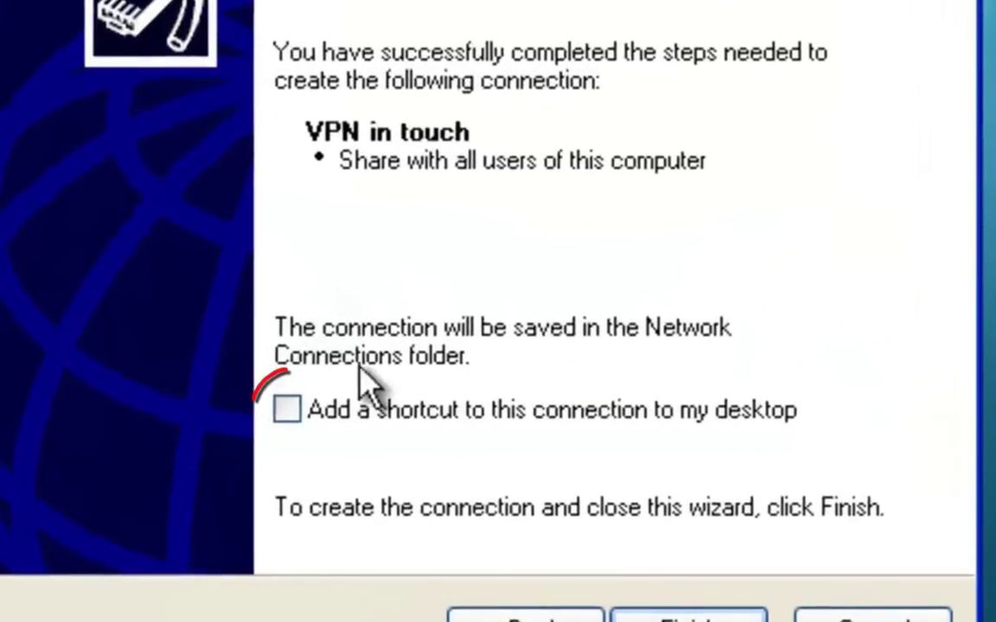
{"action": "left_click", "coordinate": [333, 420]}
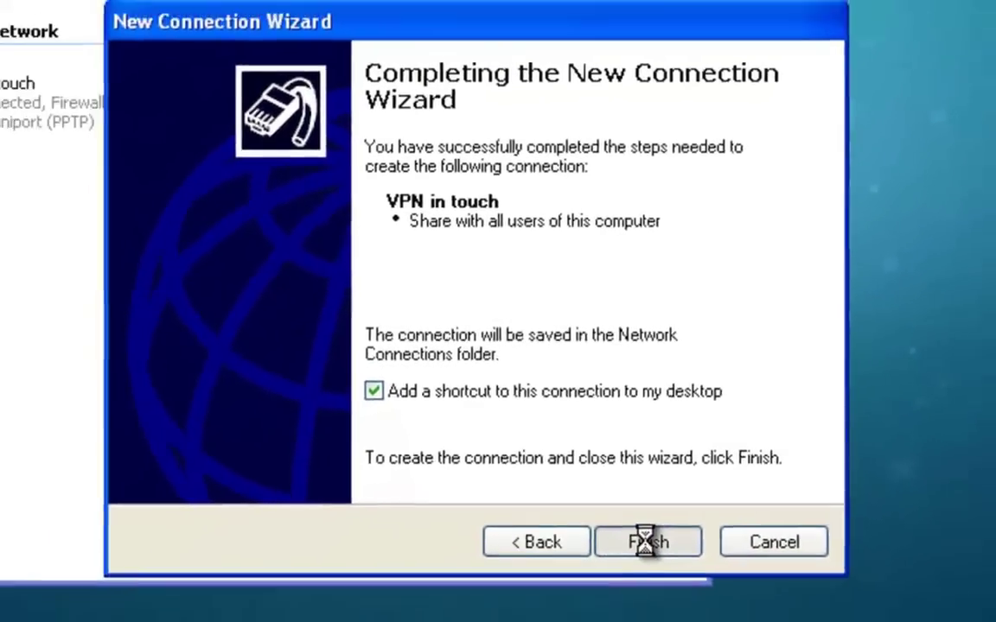
{"action": "left_click", "coordinate": [666, 572]}
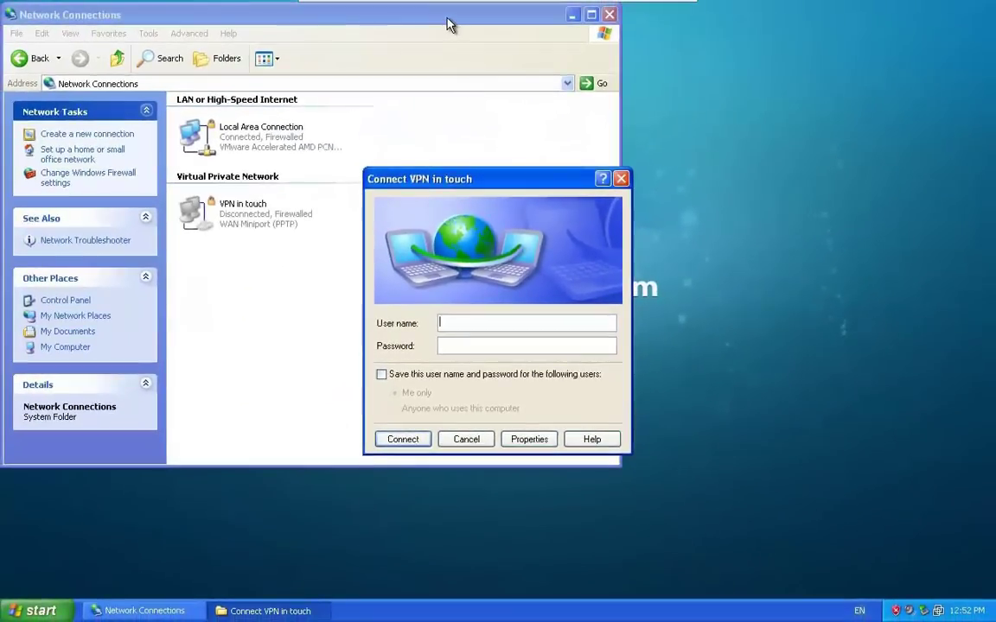
Minimize Network Connections and bring up the VPN in touch desktop shortcut's options
{"action": "left_click_drag", "start_coordinate": [449, 24], "coordinate": [676, 60]}
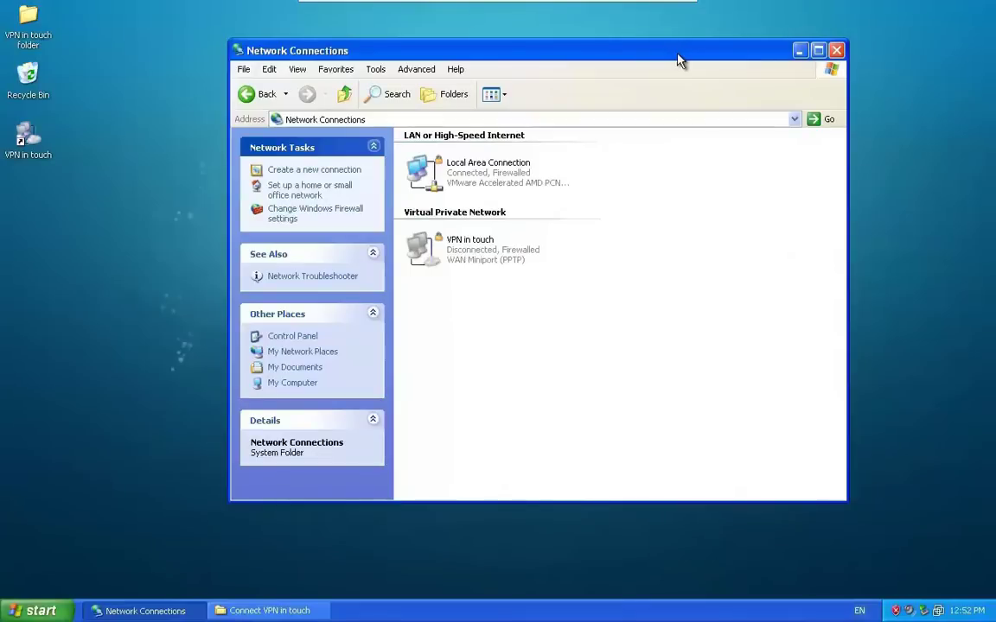
{"action": "left_click", "coordinate": [801, 54]}
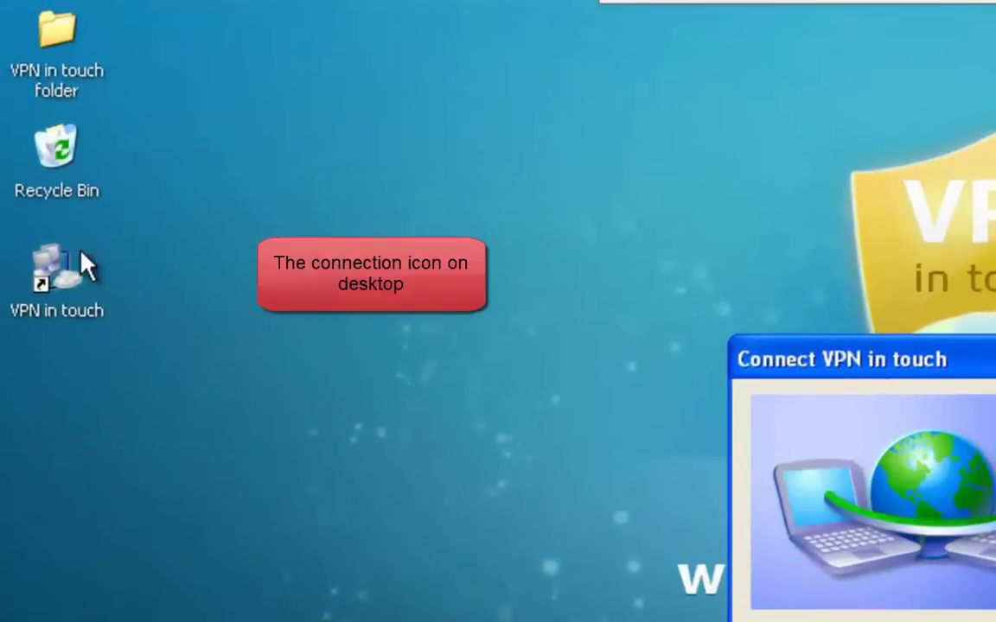
{"action": "right_click", "coordinate": [54, 302]}
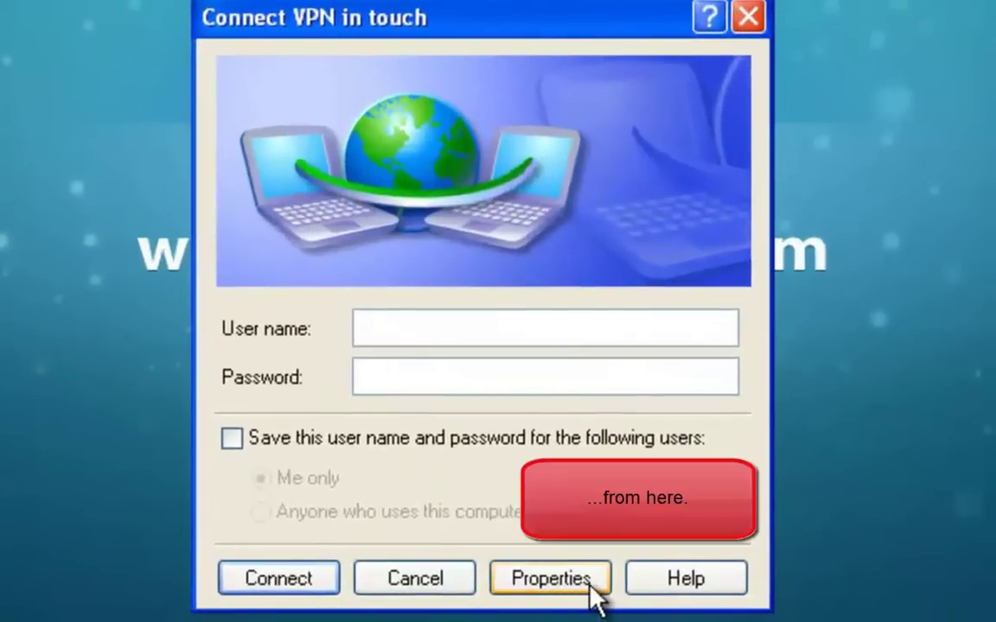
Set VPN in touch's Type of VPN to L2TP IPSec VPN in its Networking properties
{"action": "left_click", "coordinate": [592, 588]}
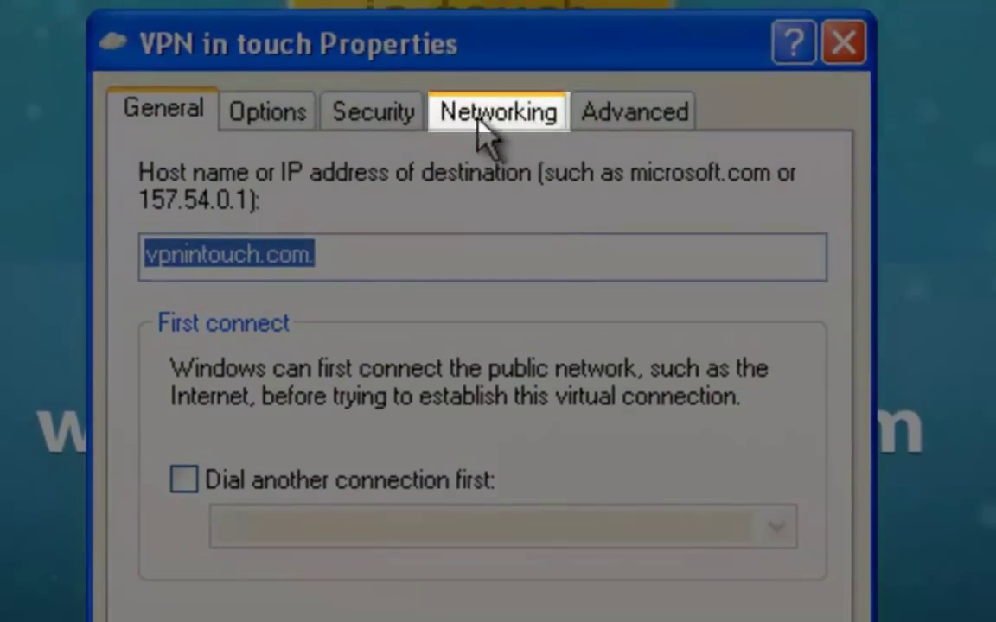
{"action": "left_click", "coordinate": [549, 119]}
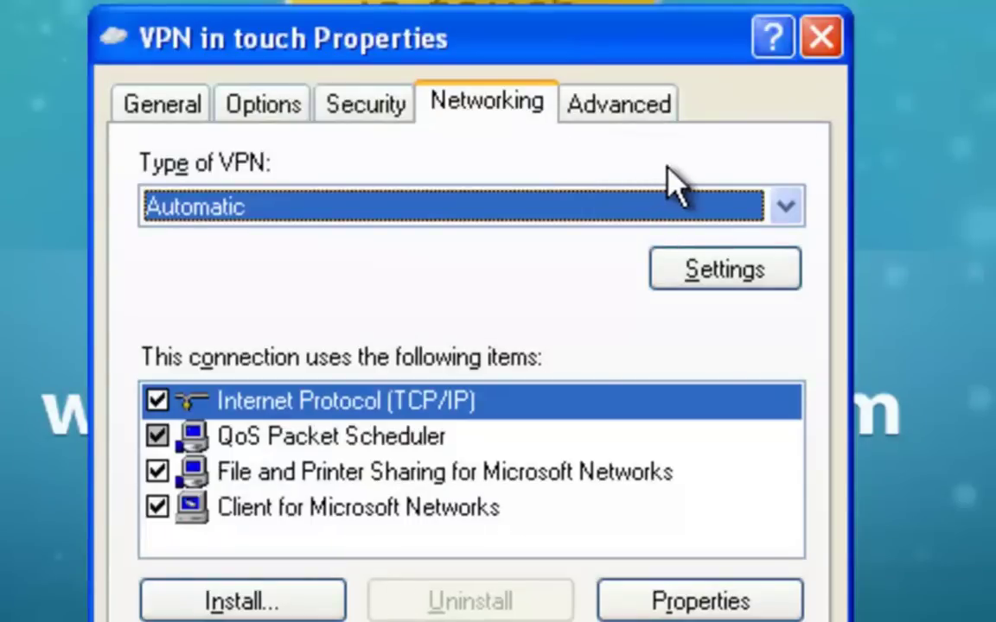
{"action": "left_click", "coordinate": [788, 208]}
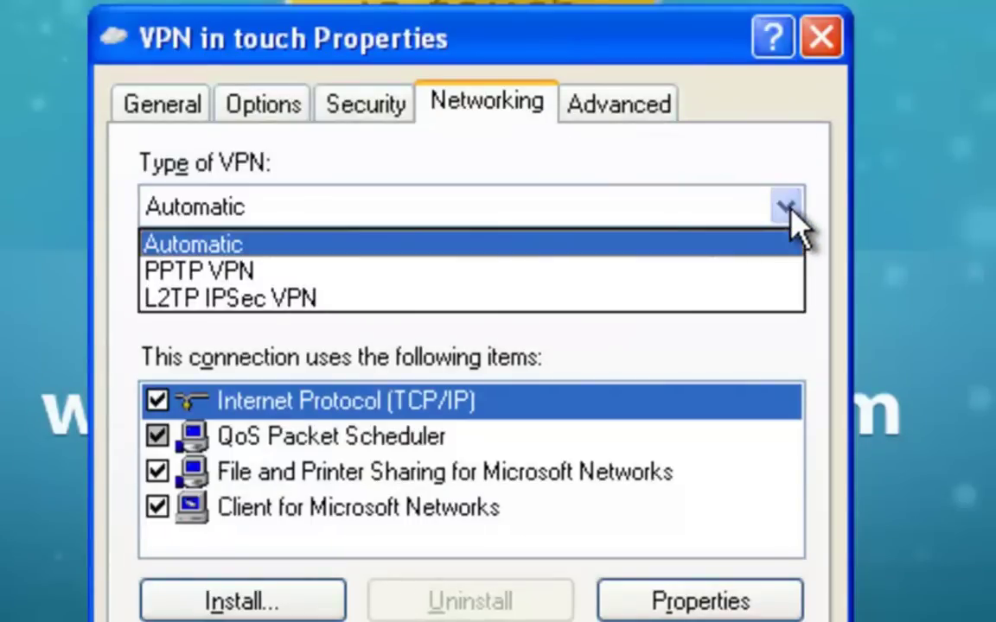
{"action": "left_click", "coordinate": [349, 301]}
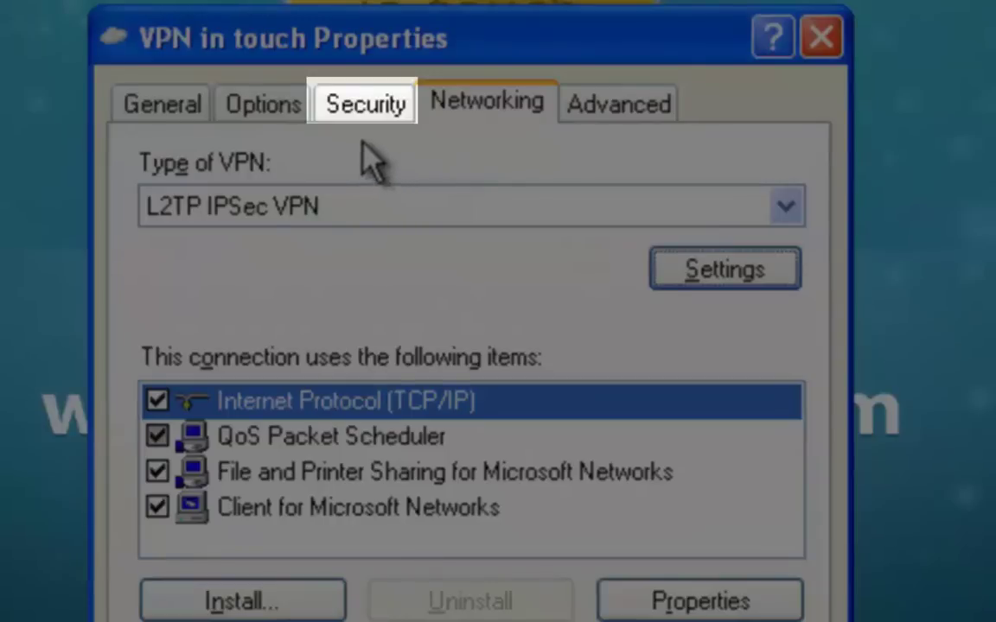
Enable a pre-shared IPSec key, enter the key, and save the connection properties
{"action": "left_click", "coordinate": [378, 107]}
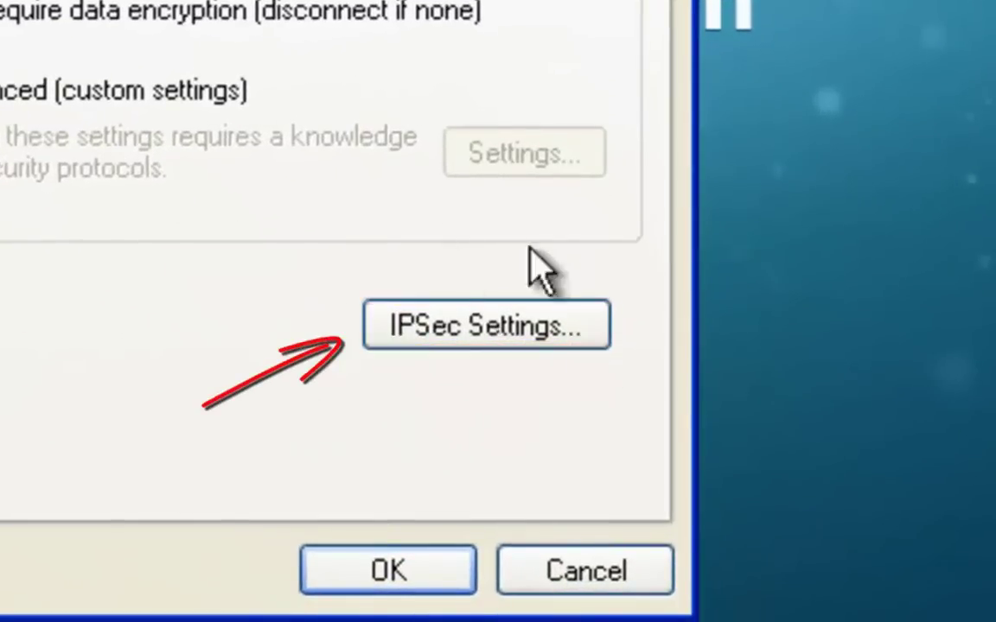
{"action": "left_click", "coordinate": [590, 344]}
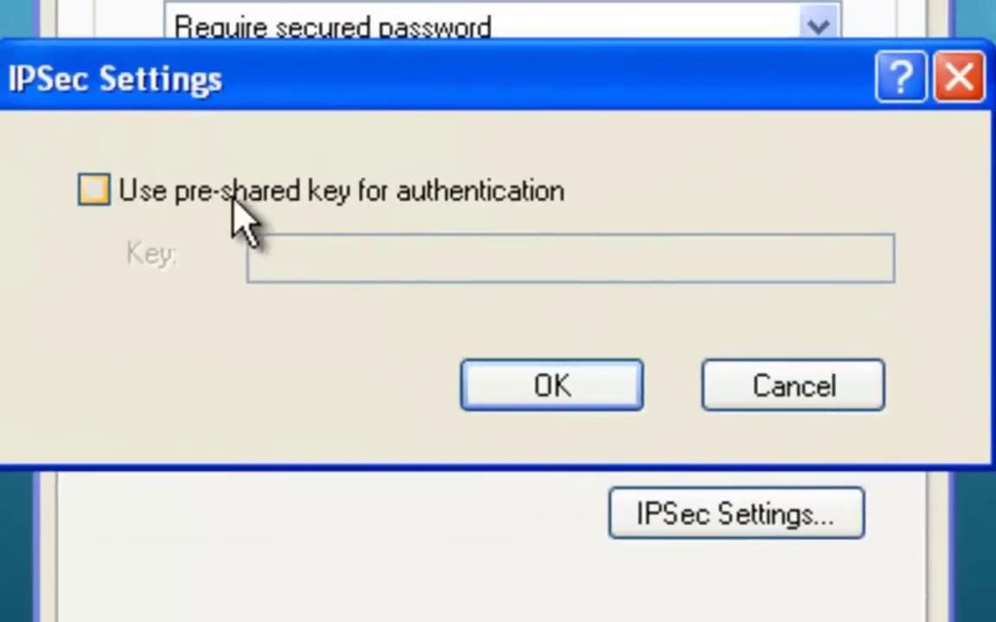
{"action": "left_click", "coordinate": [93, 190]}
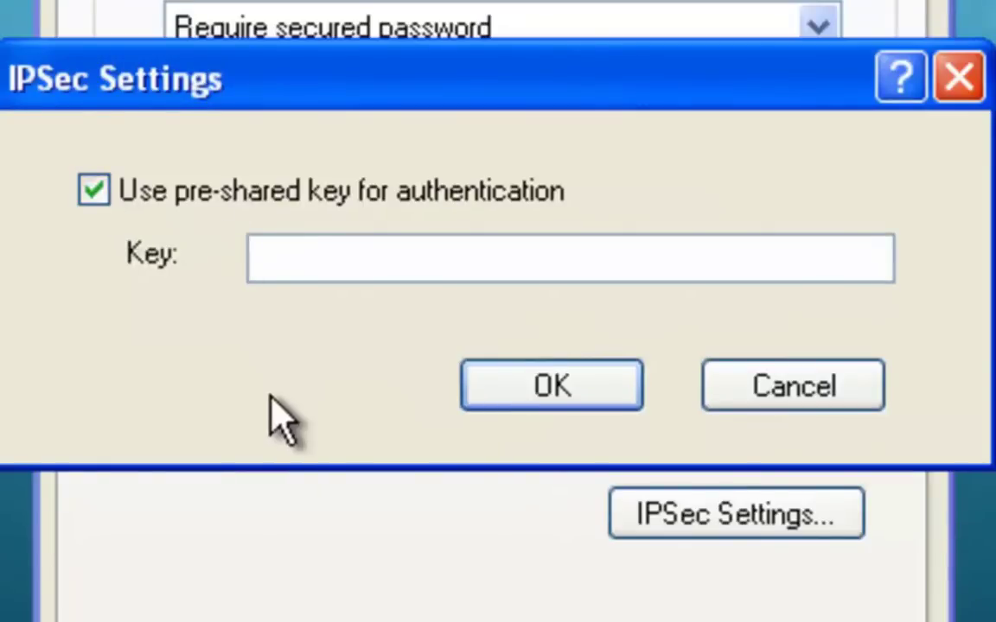
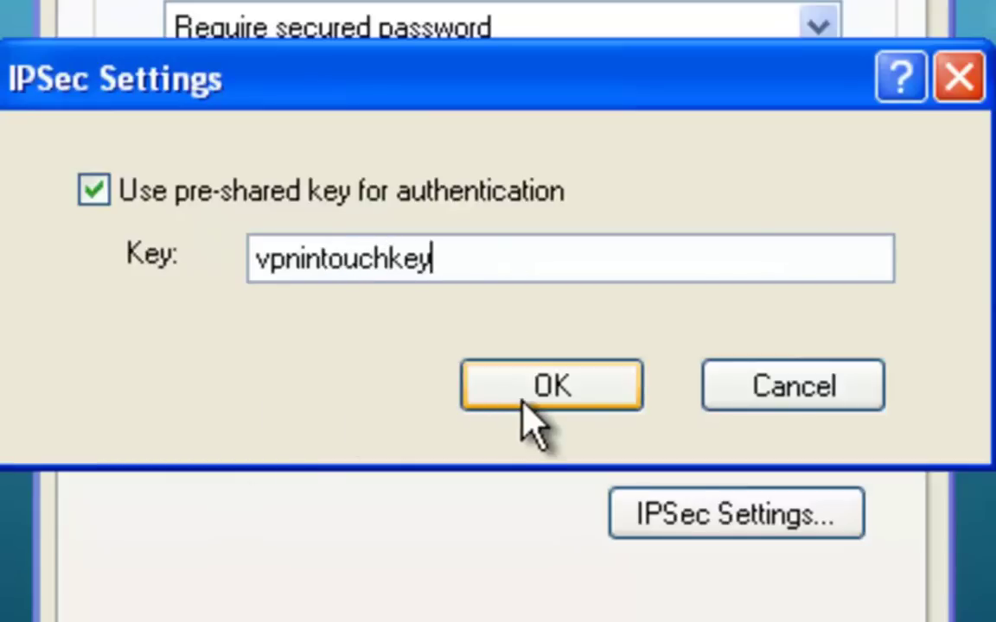
{"action": "left_click", "coordinate": [602, 388]}
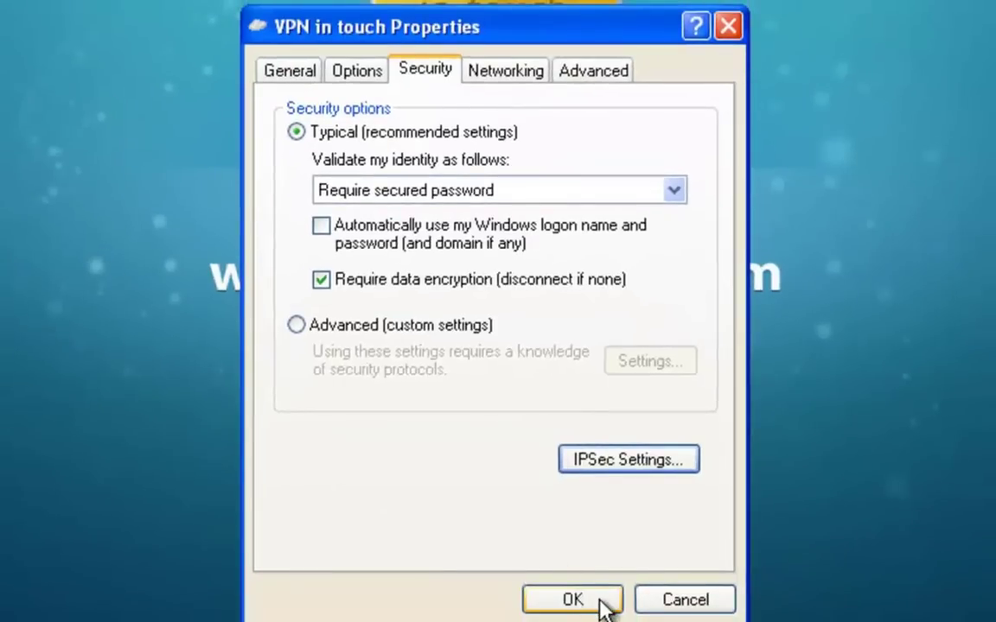
{"action": "left_click", "coordinate": [572, 600]}
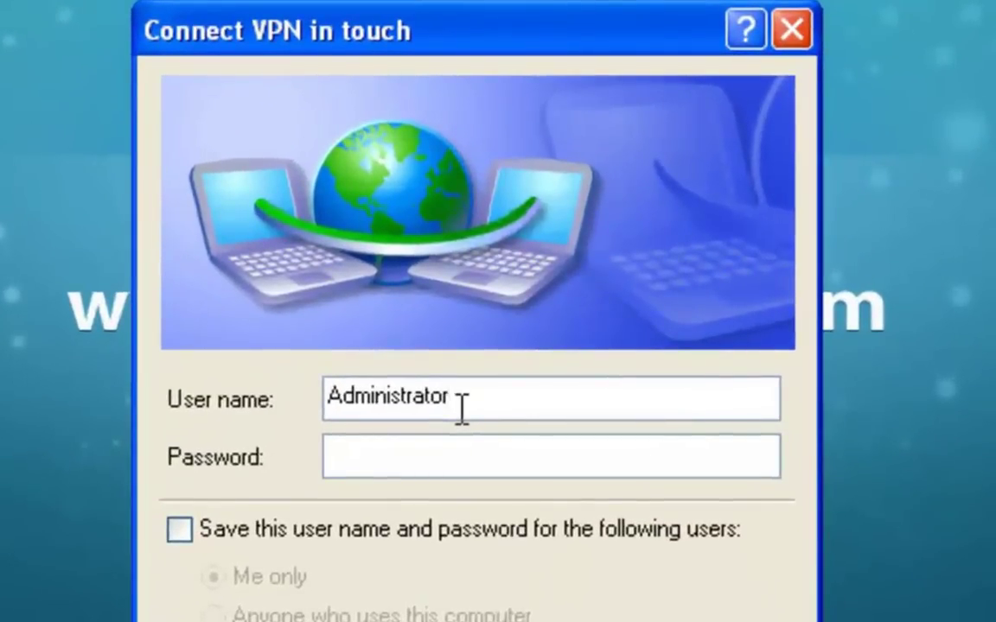
Replace the Administrator user name with the VPN account's user name
{"action": "double_click", "coordinate": [462, 406]}
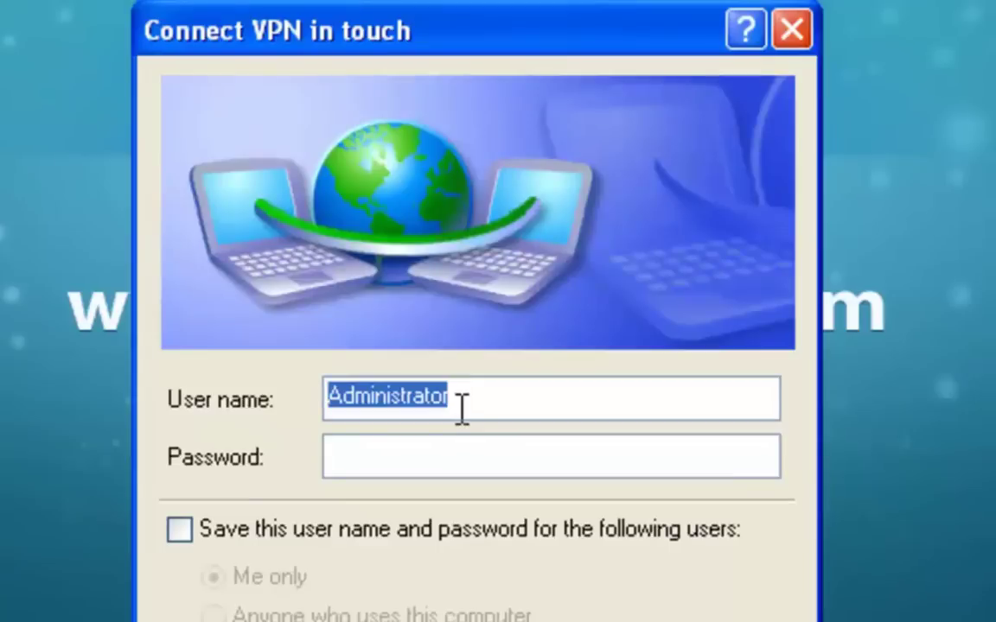
{"action": "type", "text": "VPN"}
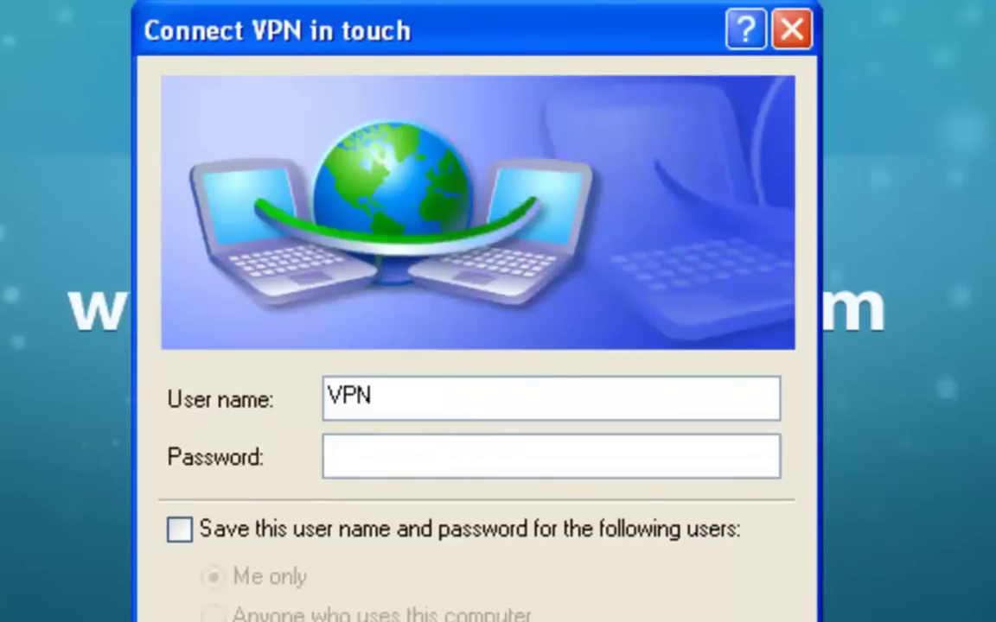